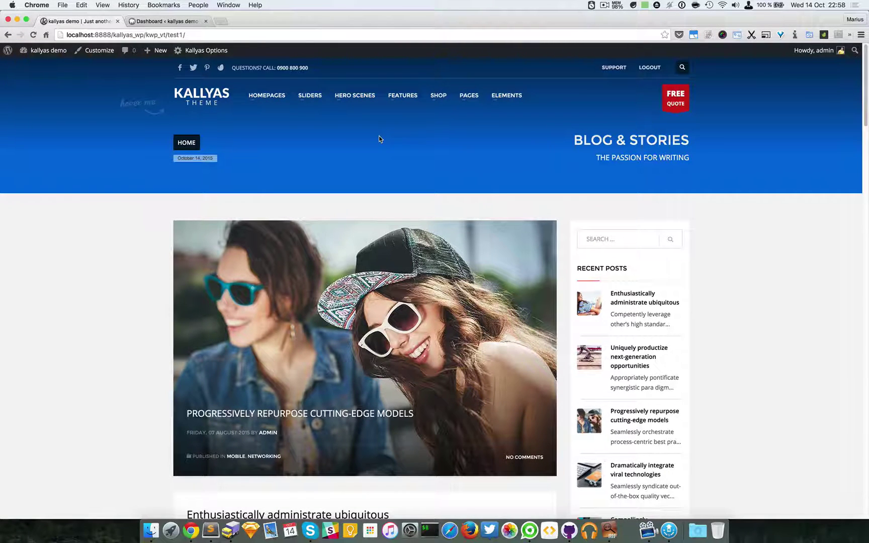
Step: Bring up the HOMEPAGES mega menu listing the demo homepages
{"action": "mouse_move", "coordinate": [266, 96]}
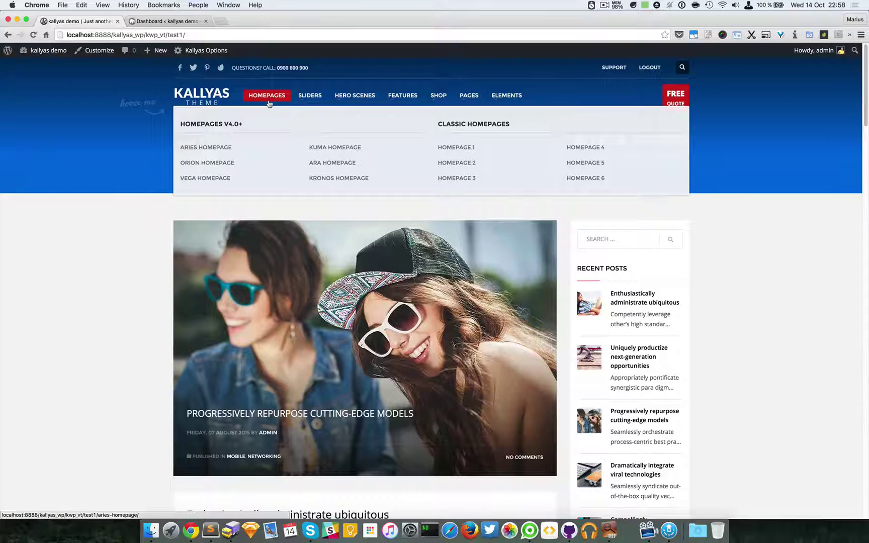
Step: Open the ARIES homepage and scroll to the 'Truly Multi-Purpose & Outstanding' video section
{"action": "left_click", "coordinate": [226, 148]}
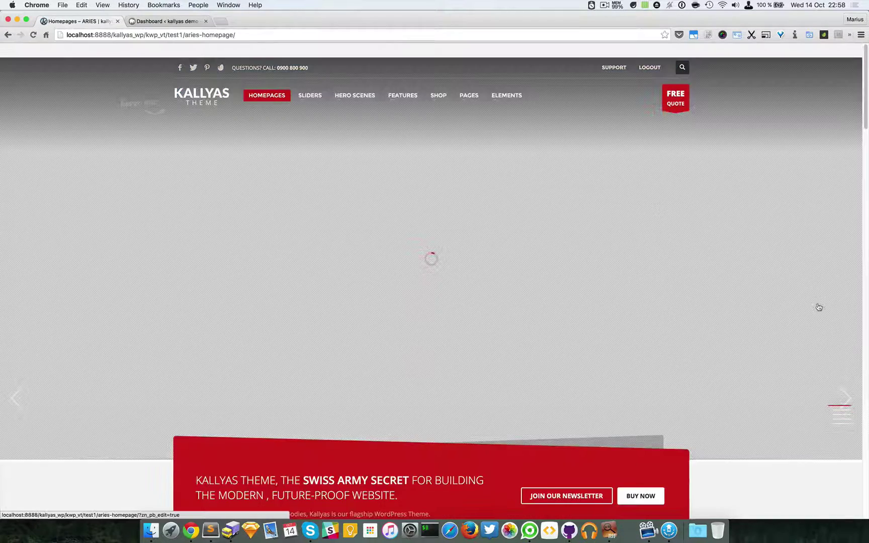
{"action": "scroll", "coordinate": [766, 300], "scroll_direction": "down", "scroll_amount": 20}
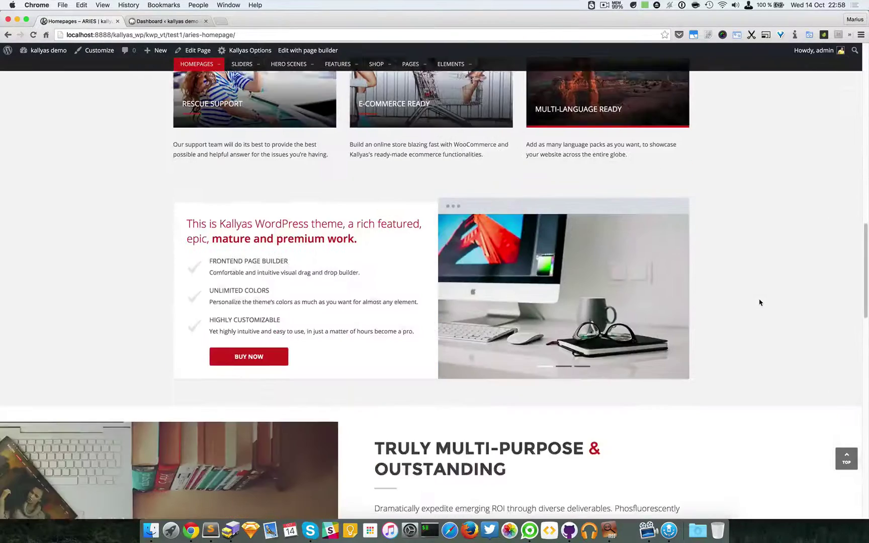
{"action": "scroll", "coordinate": [758, 301], "scroll_direction": "down", "scroll_amount": 5}
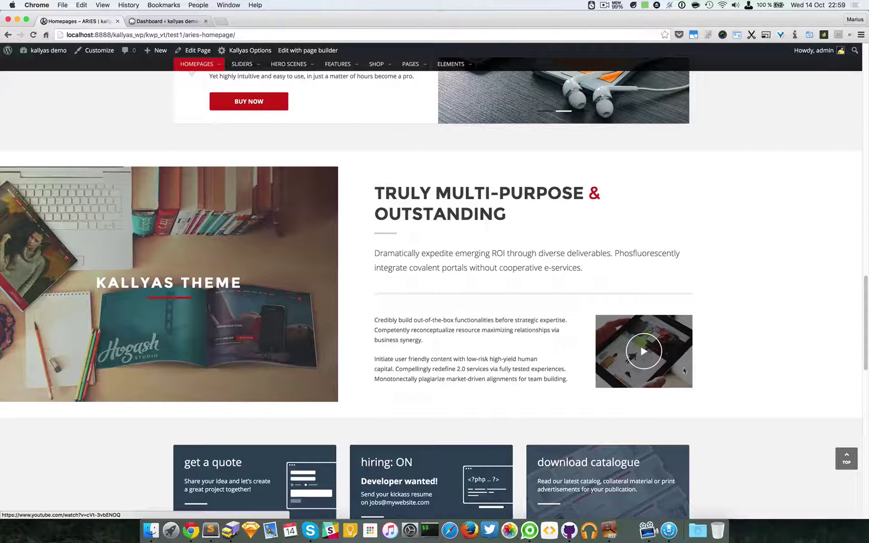
{"action": "left_click", "coordinate": [656, 354]}
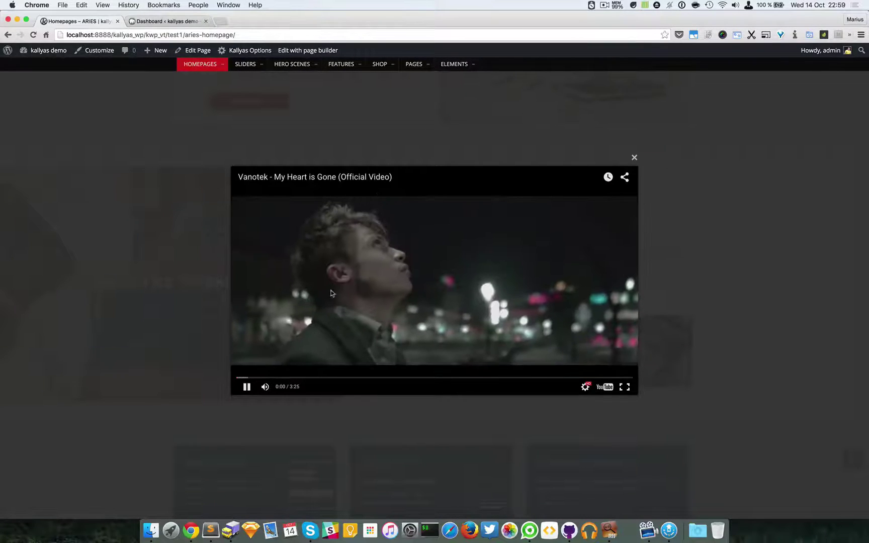
{"action": "left_click", "coordinate": [498, 270]}
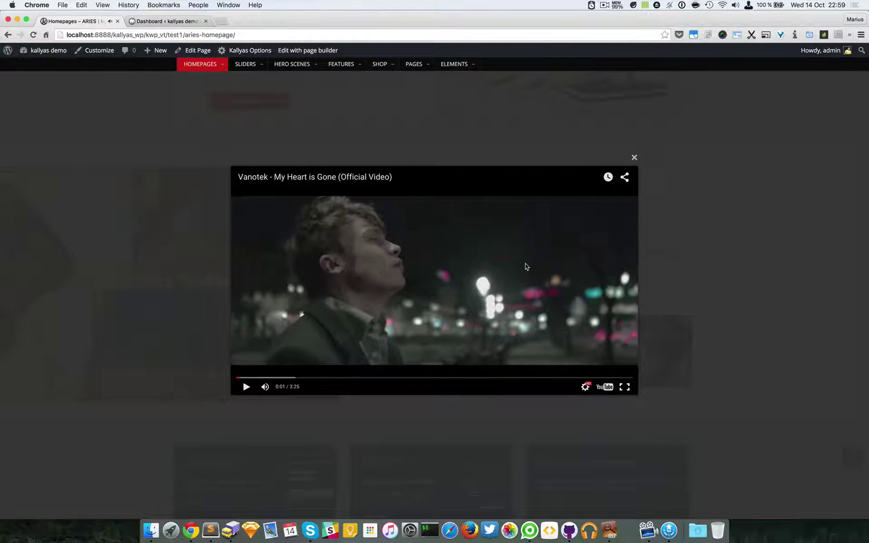
{"action": "left_click", "coordinate": [670, 292]}
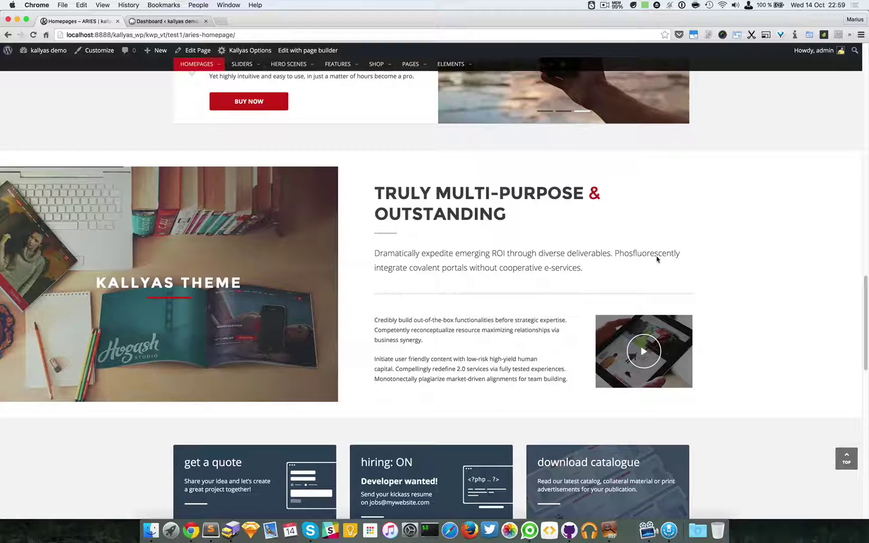
Step: Edit the ARIES homepage in the Zion builder and open the Video Box options, moved left
{"action": "left_click", "coordinate": [298, 48]}
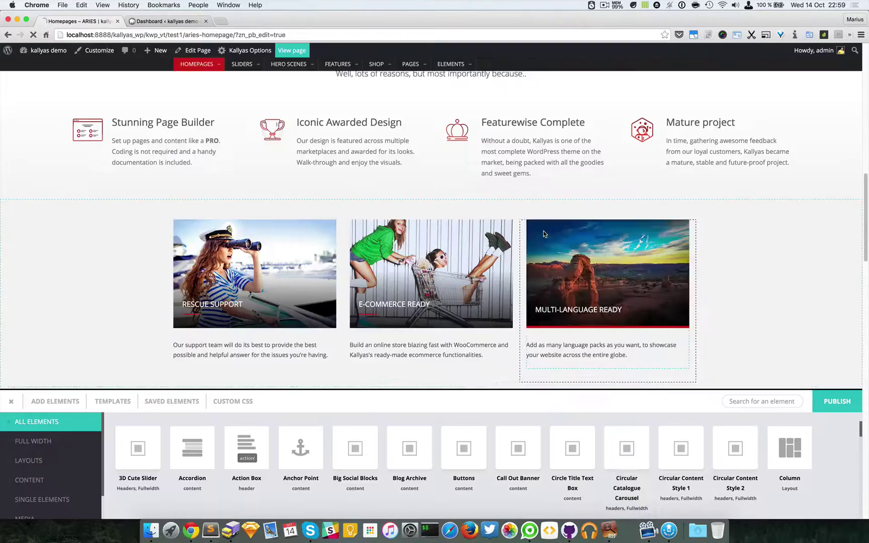
{"action": "scroll", "coordinate": [543, 231], "scroll_direction": "down", "scroll_amount": 10}
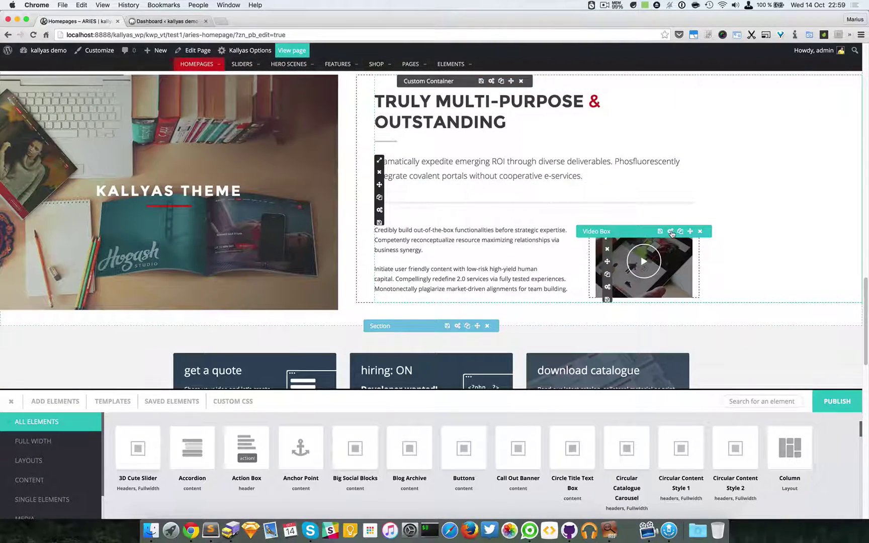
{"action": "left_click", "coordinate": [671, 231]}
{"action": "left_click_drag", "start_coordinate": [561, 187], "coordinate": [401, 178]}
Step: Inspect the Video Box's full YouTube video URL without changing it
{"action": "left_click_drag", "start_coordinate": [285, 231], "coordinate": [403, 225]}
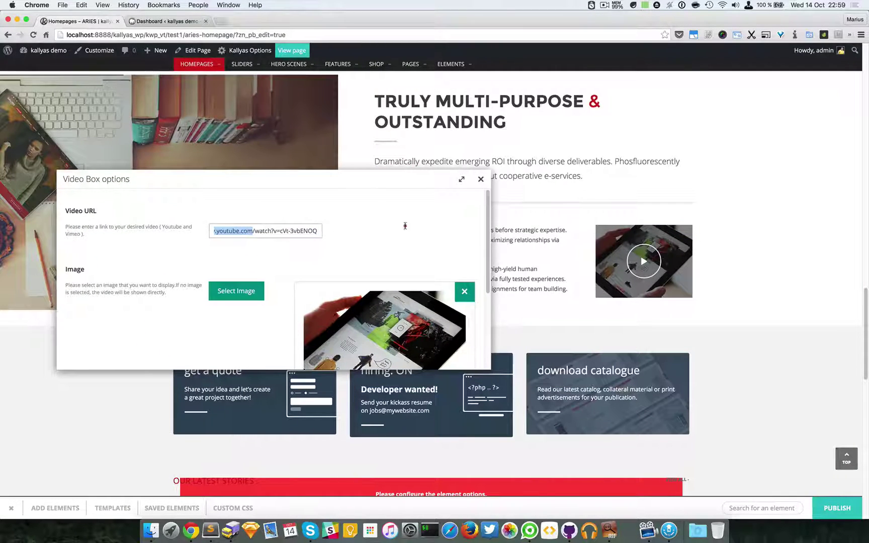
{"action": "left_click", "coordinate": [303, 231]}
{"action": "left_click_drag", "start_coordinate": [303, 232], "coordinate": [112, 227]}
{"action": "left_click", "coordinate": [112, 227]}
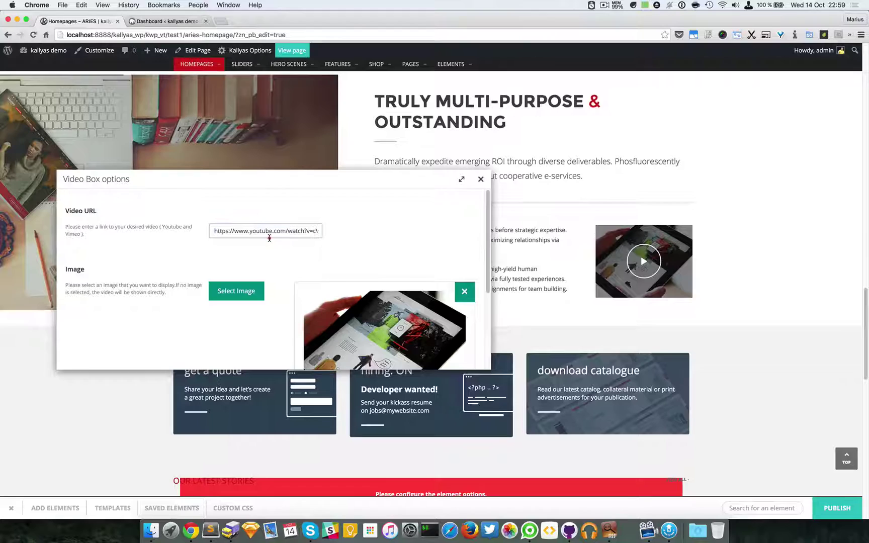
{"action": "triple_click", "coordinate": [269, 236]}
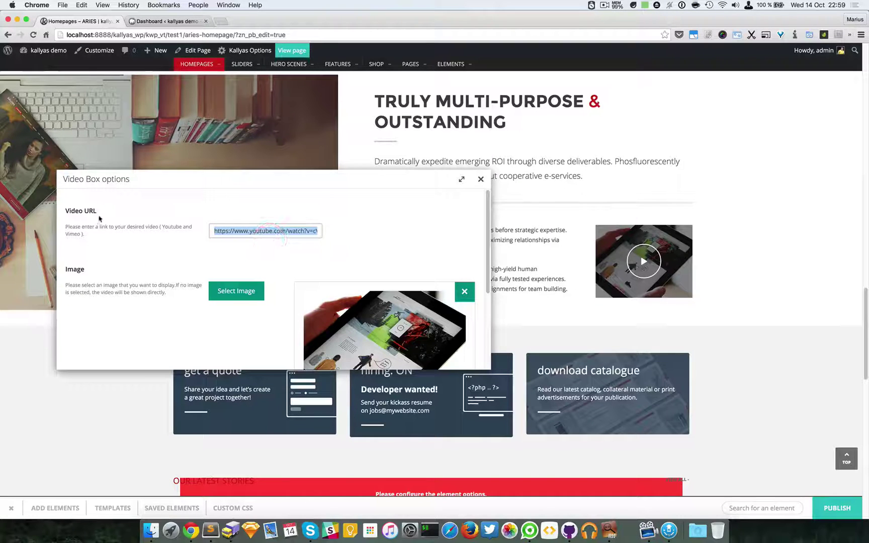
{"action": "left_click", "coordinate": [309, 231]}
{"action": "left_click", "coordinate": [368, 235]}
Step: Enter 'TITLE' as the Video title and close the Video Box options
{"action": "scroll", "coordinate": [369, 236], "scroll_direction": "down", "scroll_amount": 1}
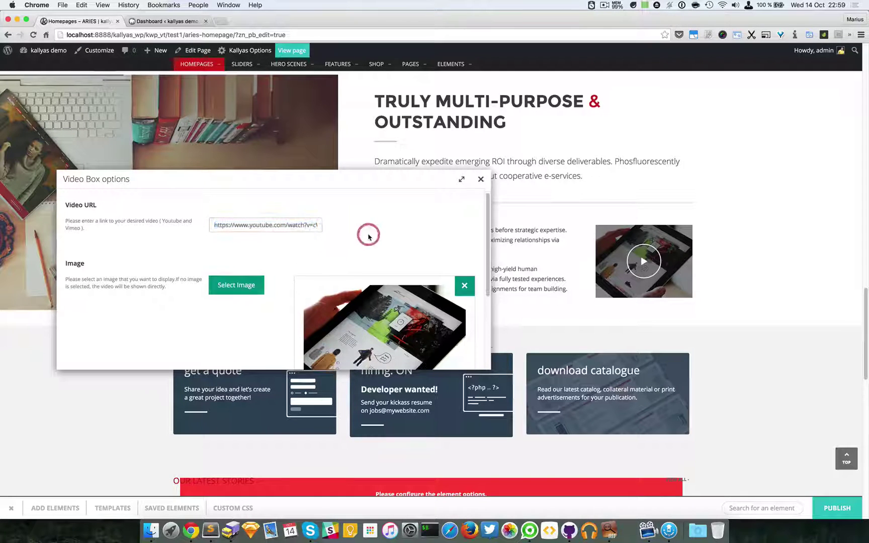
{"action": "scroll", "coordinate": [368, 236], "scroll_direction": "down", "scroll_amount": 4}
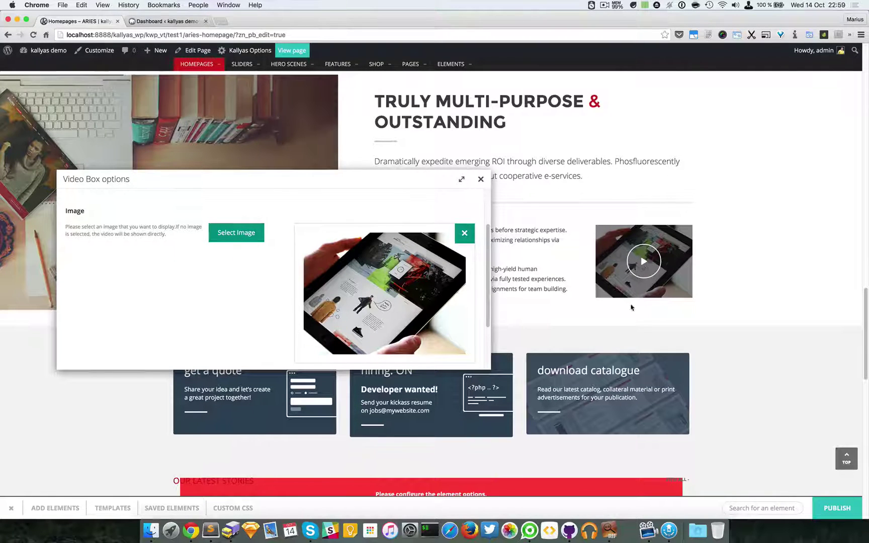
{"action": "scroll", "coordinate": [355, 237], "scroll_direction": "down", "scroll_amount": 4}
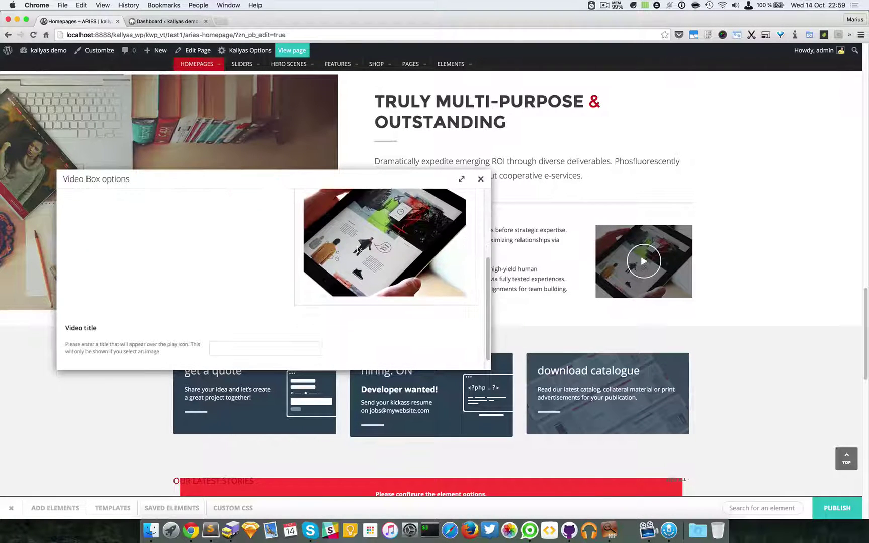
{"action": "scroll", "coordinate": [358, 250], "scroll_direction": "down", "scroll_amount": 1}
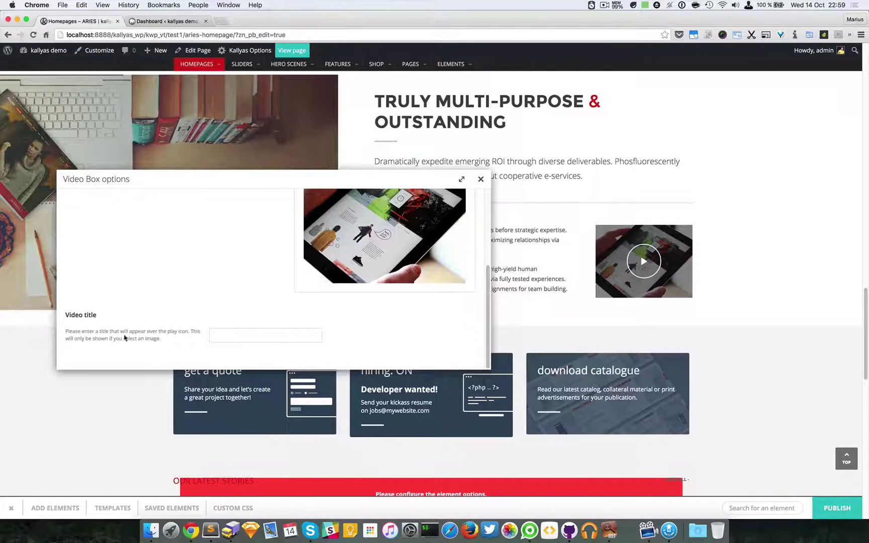
{"action": "left_click", "coordinate": [217, 335]}
{"action": "scroll", "coordinate": [272, 336], "scroll_direction": "up", "scroll_amount": 5}
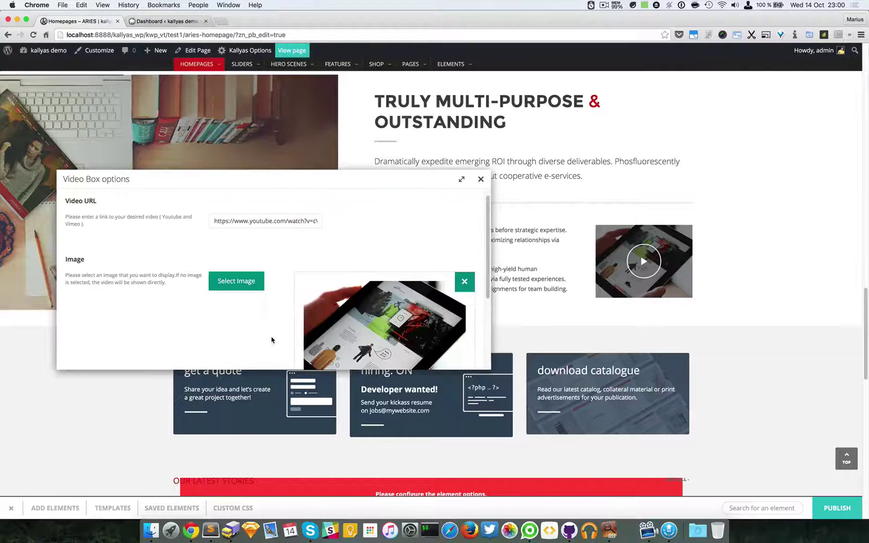
{"action": "scroll", "coordinate": [271, 340], "scroll_direction": "down", "scroll_amount": 5}
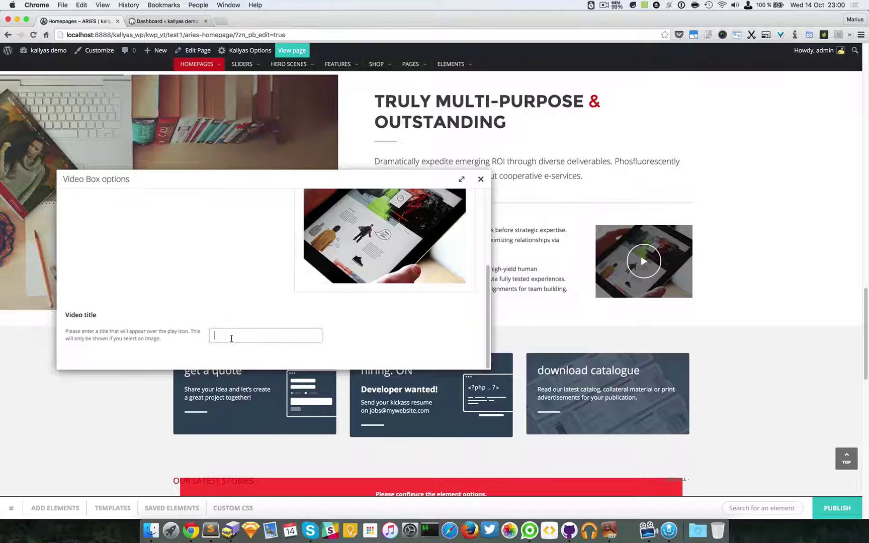
{"action": "type", "text": "ad"}
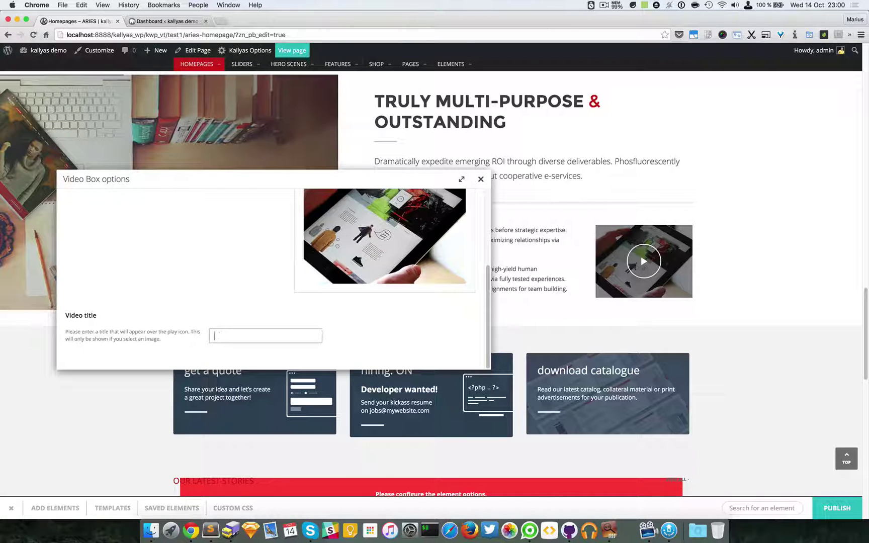
{"action": "type", "text": "TITLE"}
{"action": "left_click", "coordinate": [480, 179]}
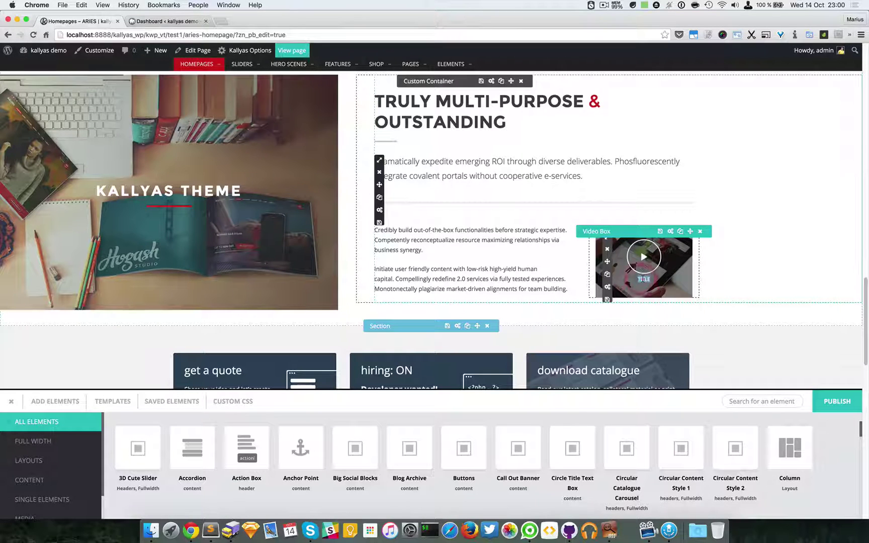
Step: Widen the Video Box to 8/12 column width
{"action": "left_click_drag", "start_coordinate": [637, 279], "coordinate": [726, 285]}
{"action": "left_click", "coordinate": [725, 286]}
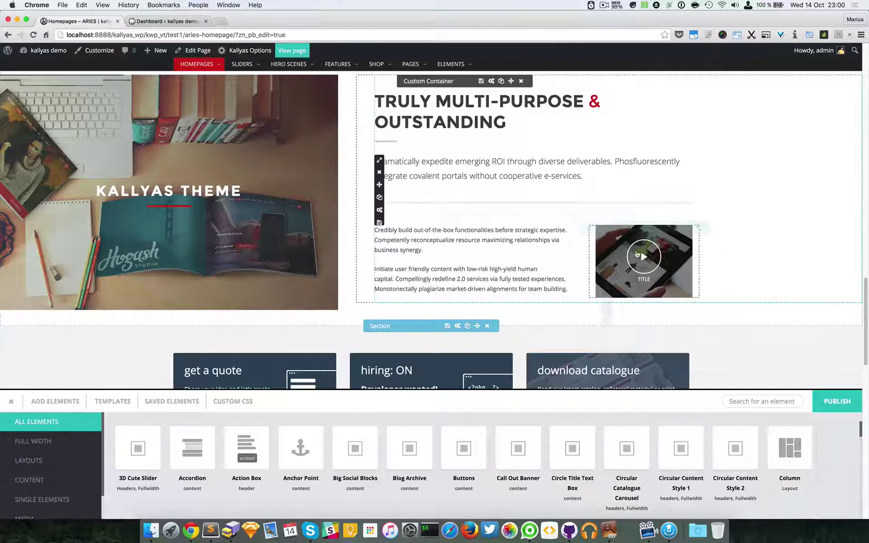
{"action": "mouse_move", "coordinate": [609, 246]}
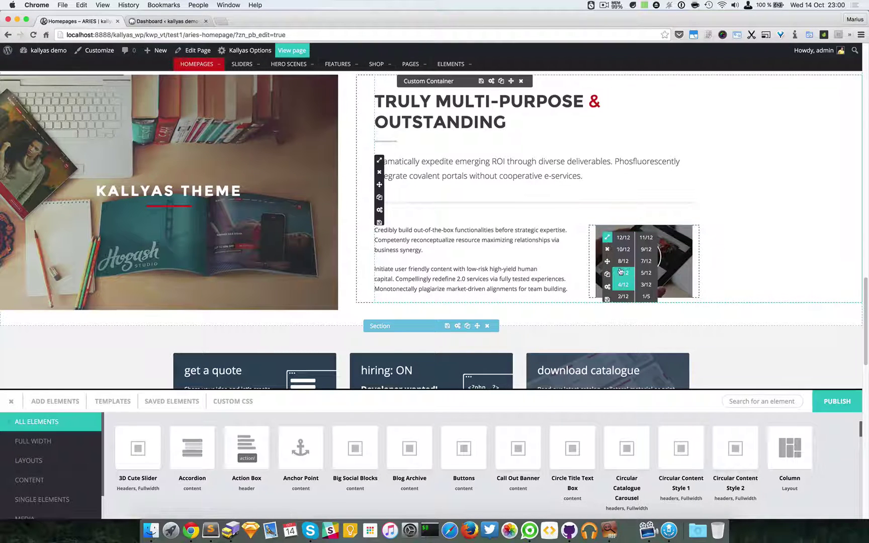
{"action": "left_click", "coordinate": [622, 262]}
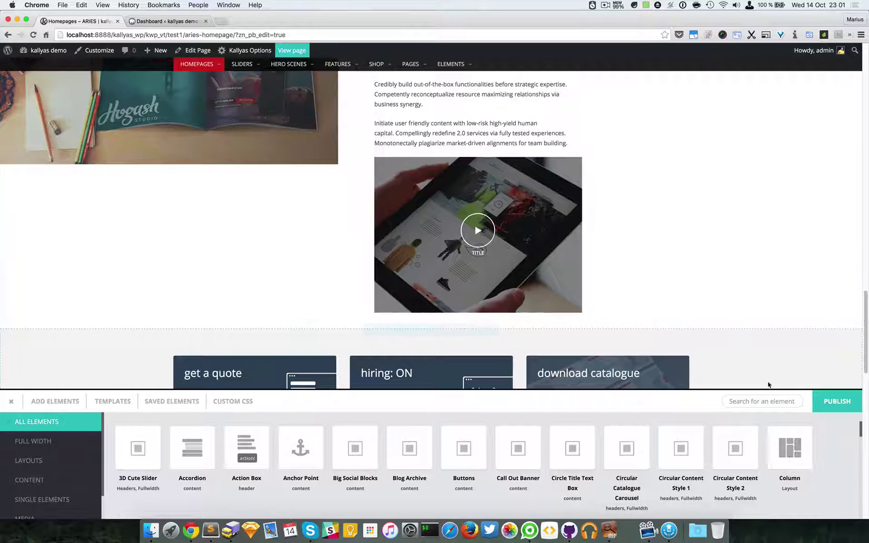
Step: Search the elements for 'VIDEO BOX' and drop a new Video Box under the existing video
{"action": "left_click", "coordinate": [769, 400]}
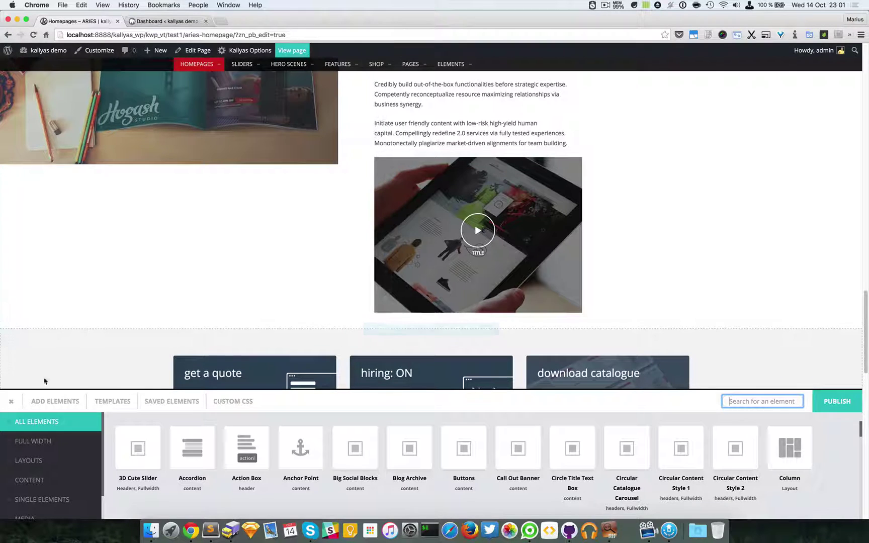
{"action": "left_click", "coordinate": [48, 403]}
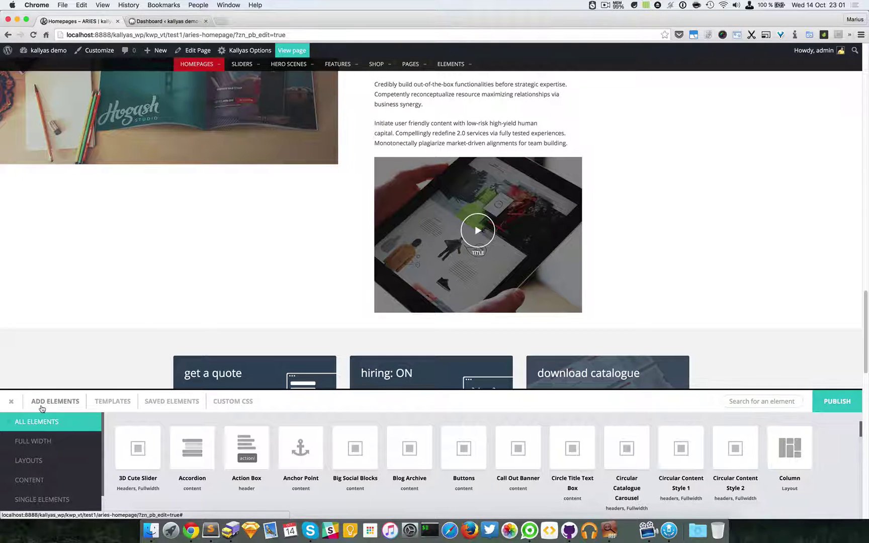
{"action": "left_click", "coordinate": [746, 402]}
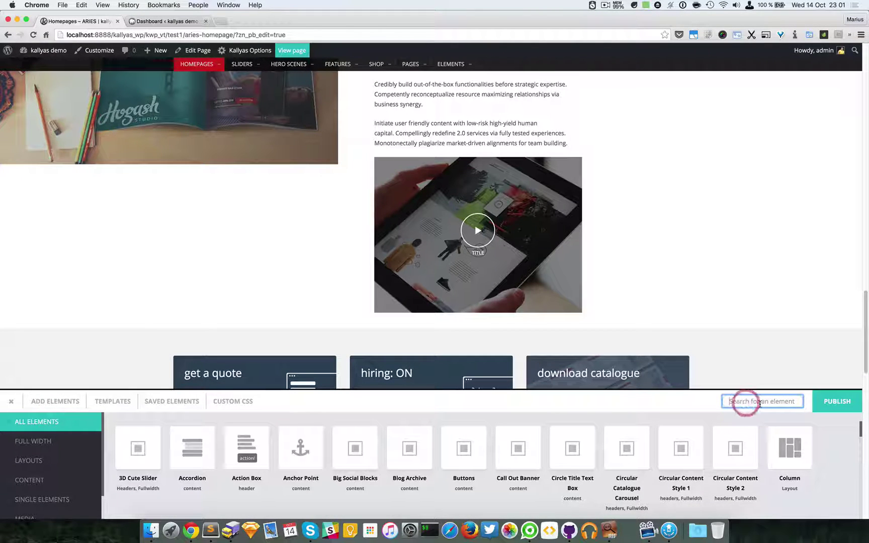
{"action": "type", "text": "VIDE"}
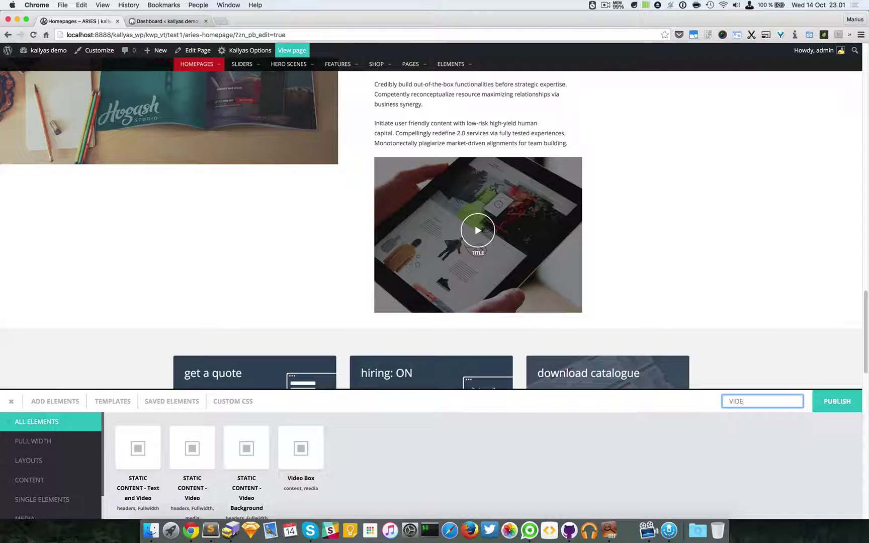
{"action": "type", "text": "O BOX"}
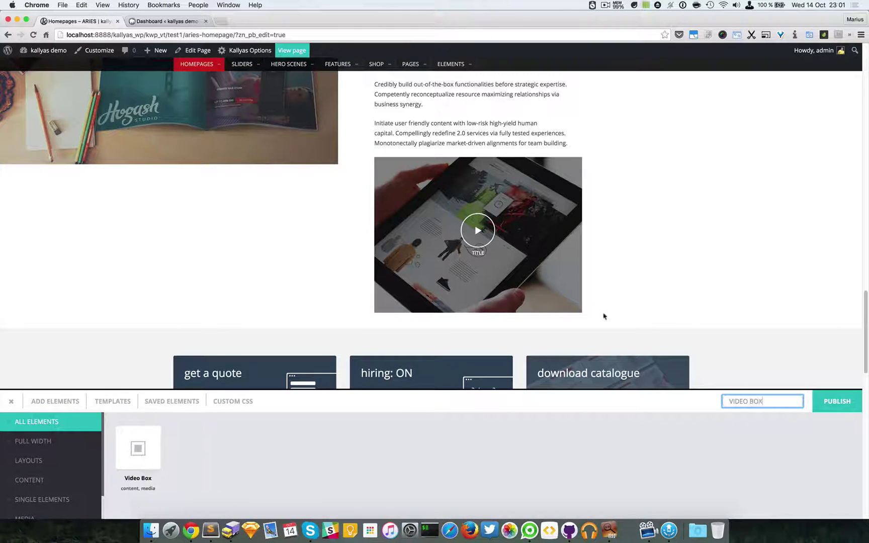
{"action": "left_click_drag", "start_coordinate": [131, 455], "coordinate": [497, 317]}
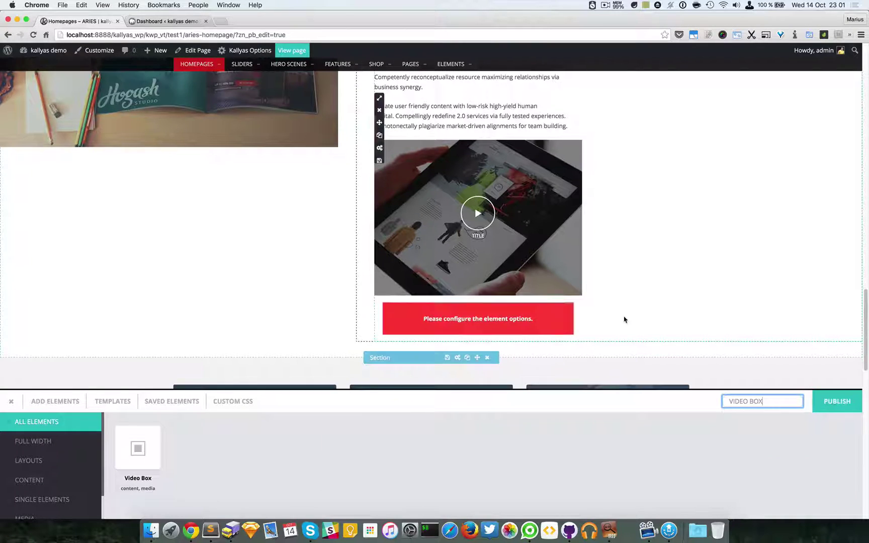
{"action": "left_click", "coordinate": [504, 292]}
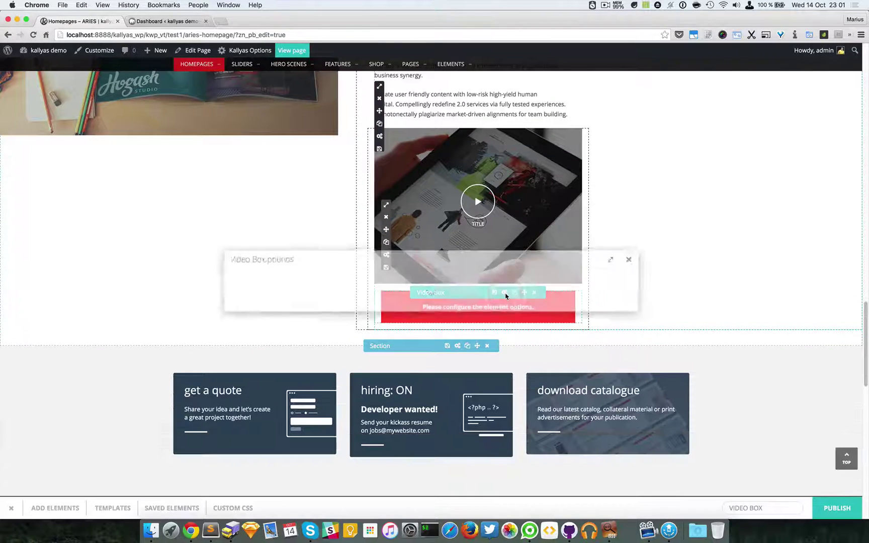
{"action": "scroll", "coordinate": [335, 292], "scroll_direction": "down", "scroll_amount": 1}
{"action": "scroll", "coordinate": [351, 329], "scroll_direction": "up", "scroll_amount": 1}
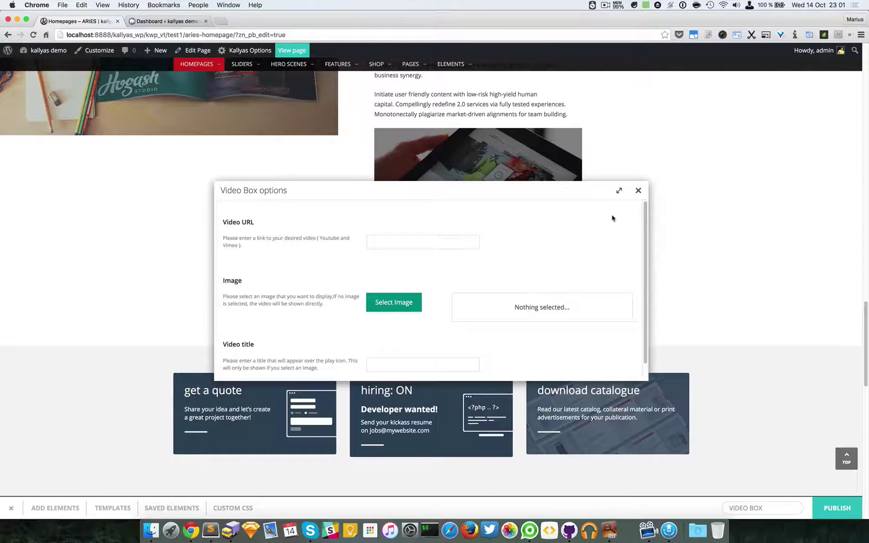
{"action": "left_click", "coordinate": [639, 191]}
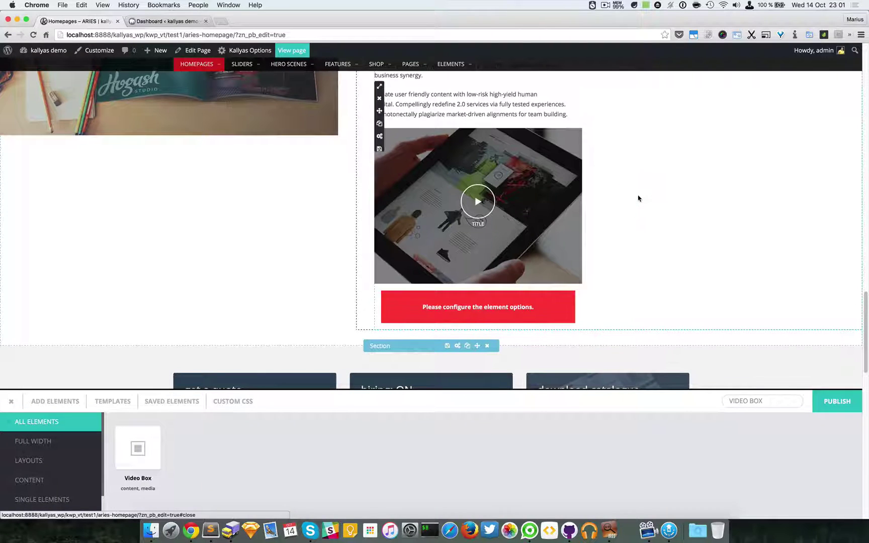